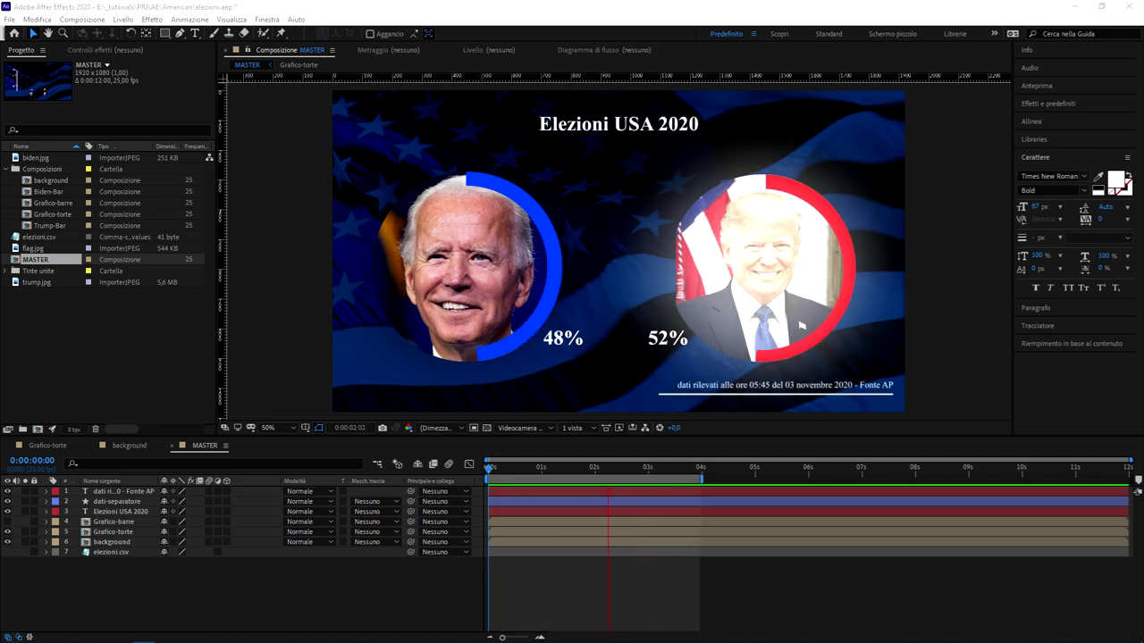
# Bring the elezioni.csv Notepad window over the composition, then send it back behind.
pyautogui.hotkey('alt', 'Tab')
pyautogui.moveTo(571, 35); pyautogui.dragTo(555, 111)
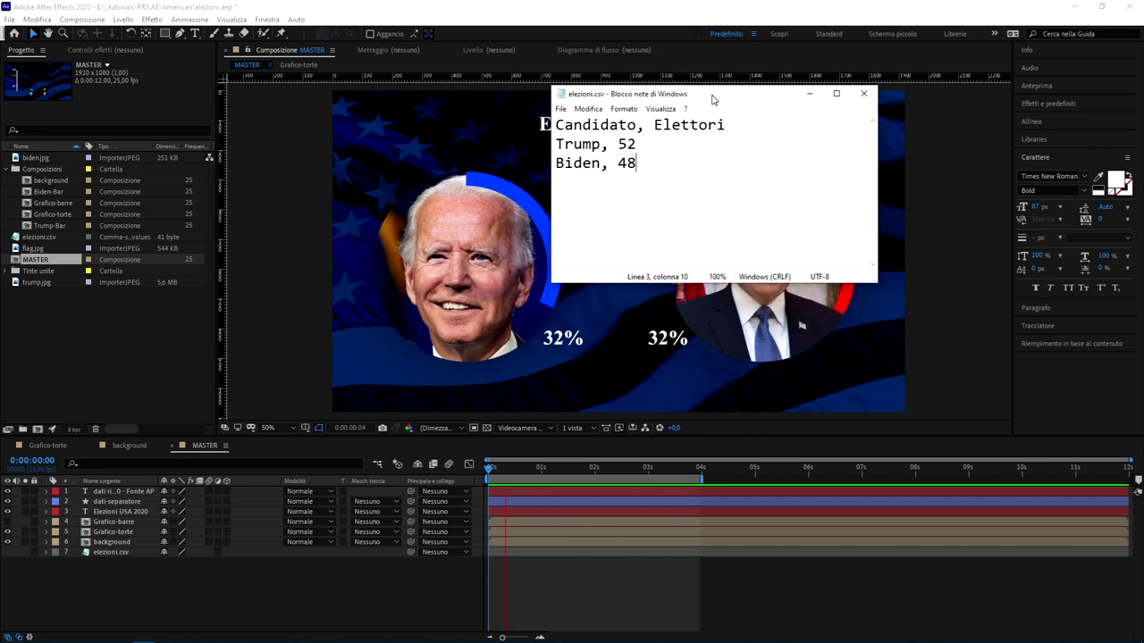
pyautogui.click(799, 74)
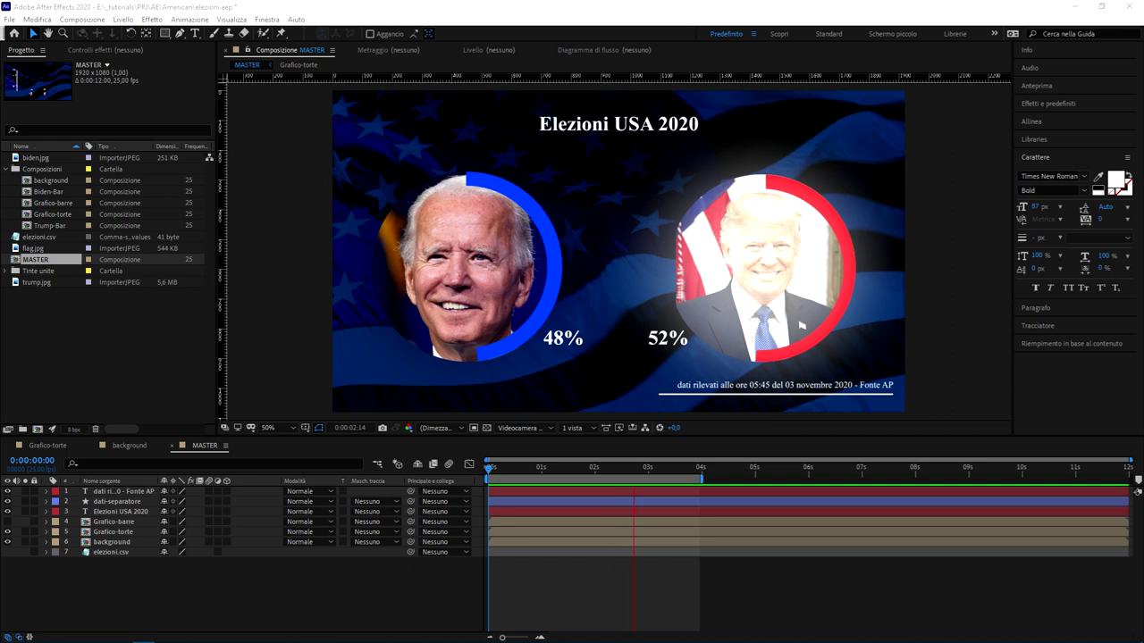
# In elezioni.csv, change Biden's value from 48 to 55 and Trump's from 52 to 45.
pyautogui.hotkey('alt', 'Tab')
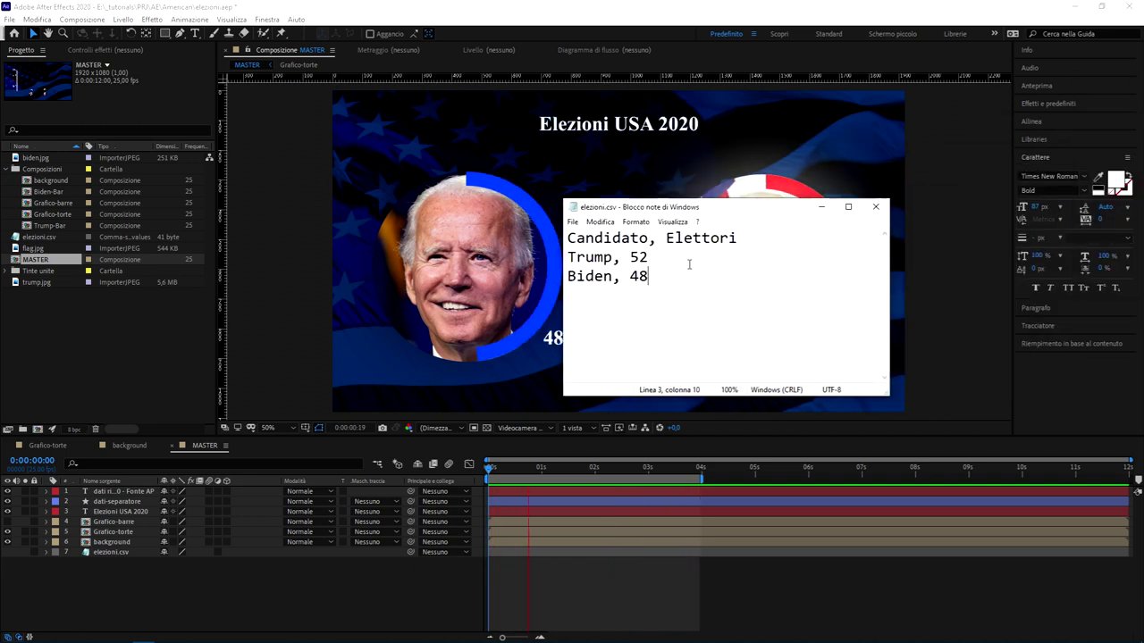
pyautogui.press('BackSpace')
pyautogui.press('BackSpace')
pyautogui.write('55')
pyautogui.press('Up')
pyautogui.press('BackSpace')
pyautogui.press('BackSpace')
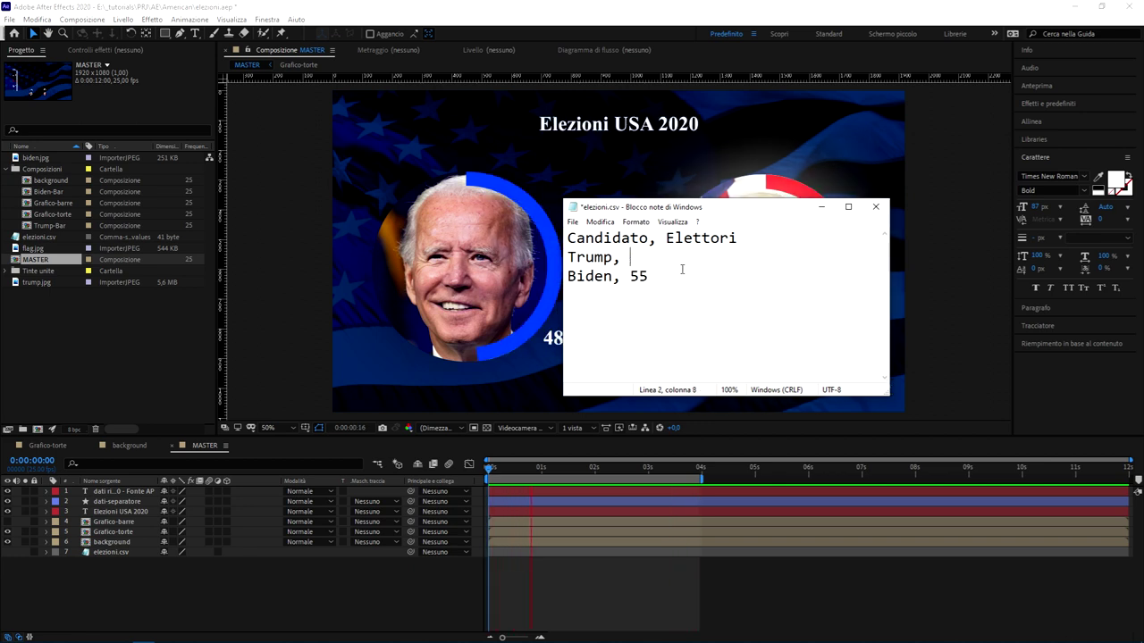
pyautogui.write('4')
pyautogui.press('BackSpace')
pyautogui.write('45')
# Save elezioni.csv, move its window aside, and return to the After Effects composition.
pyautogui.moveTo(744, 211); pyautogui.dragTo(747, 182)
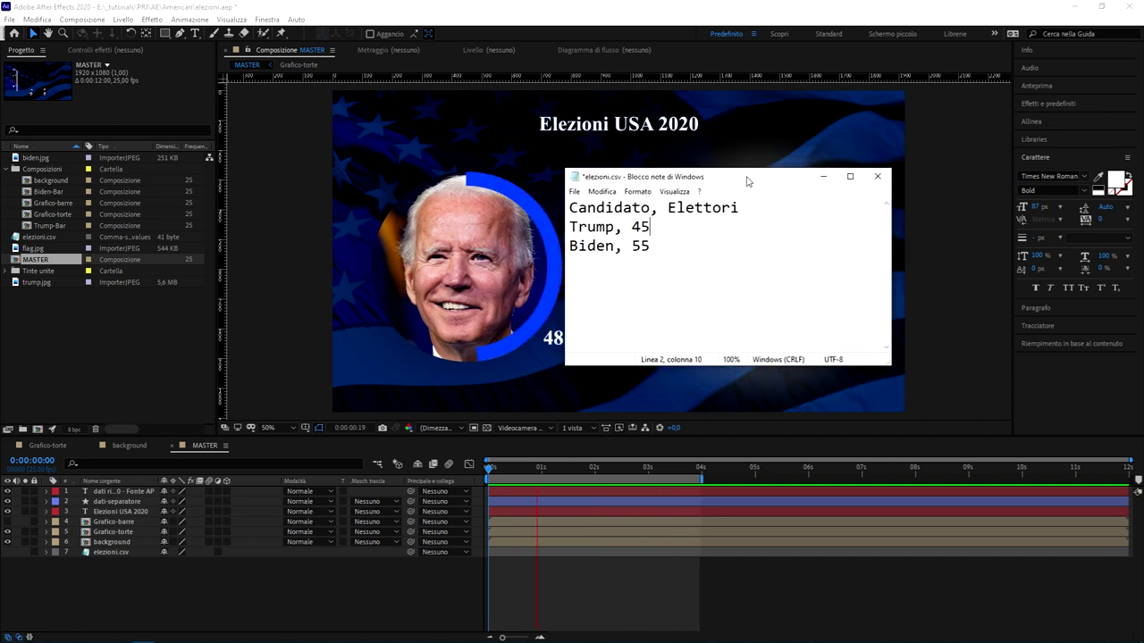
pyautogui.hotkey('ctrl', 's')
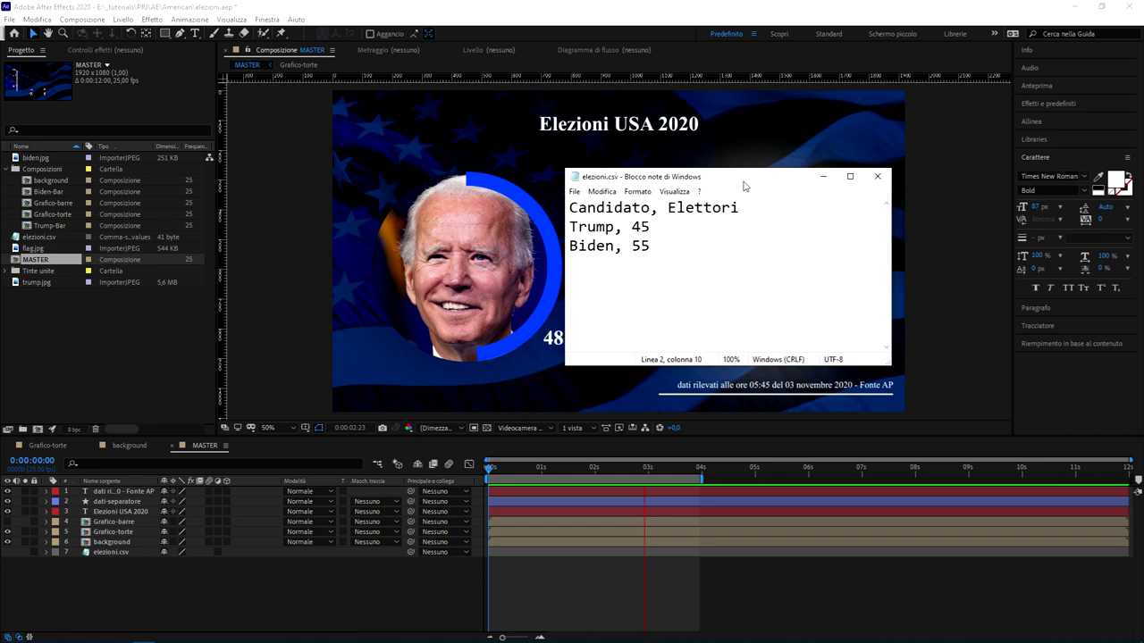
pyautogui.moveTo(712, 180); pyautogui.dragTo(863, 179)
pyautogui.click(972, 175)
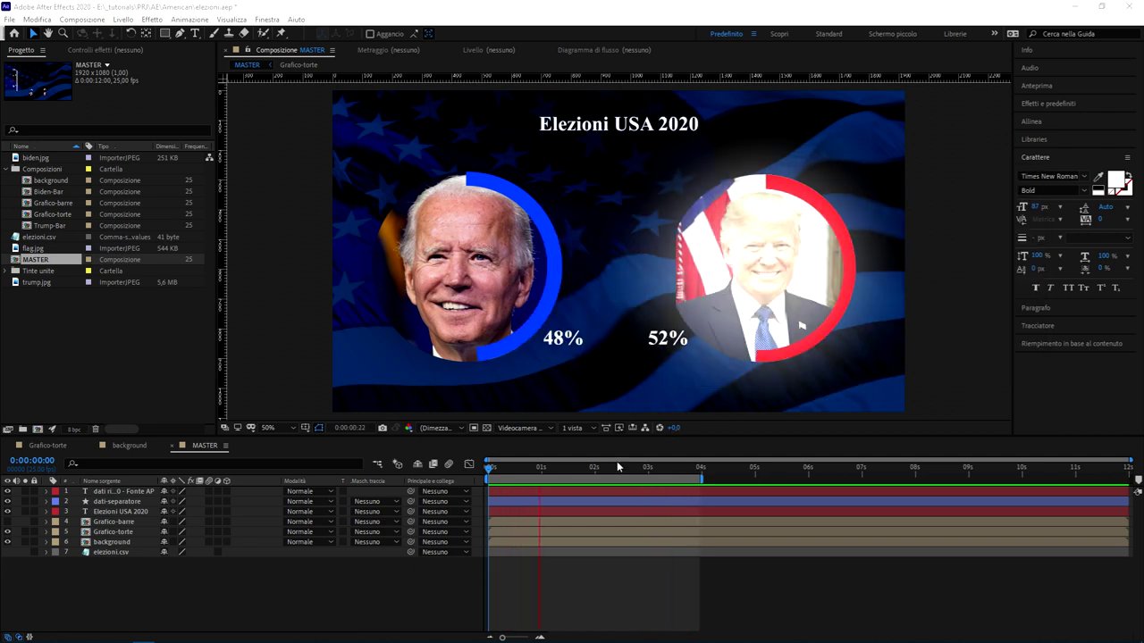
# Replay the composition to check the rings now read Biden 55% and Trump 45%, then bring elezioni.csv back beside it.
pyautogui.press('space')
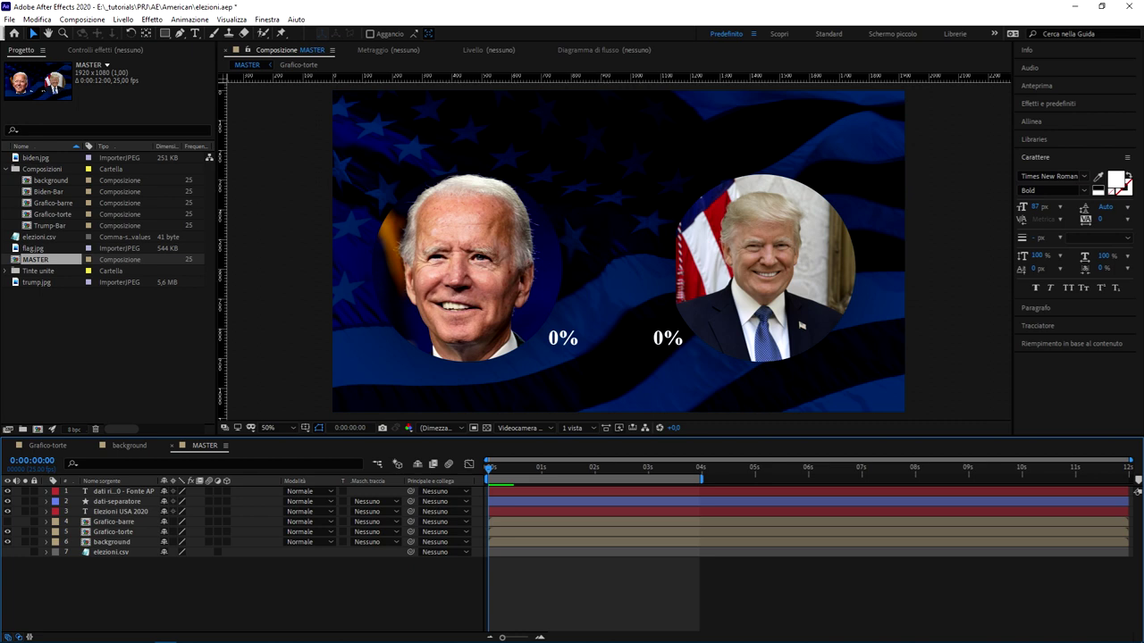
pyautogui.press('space')
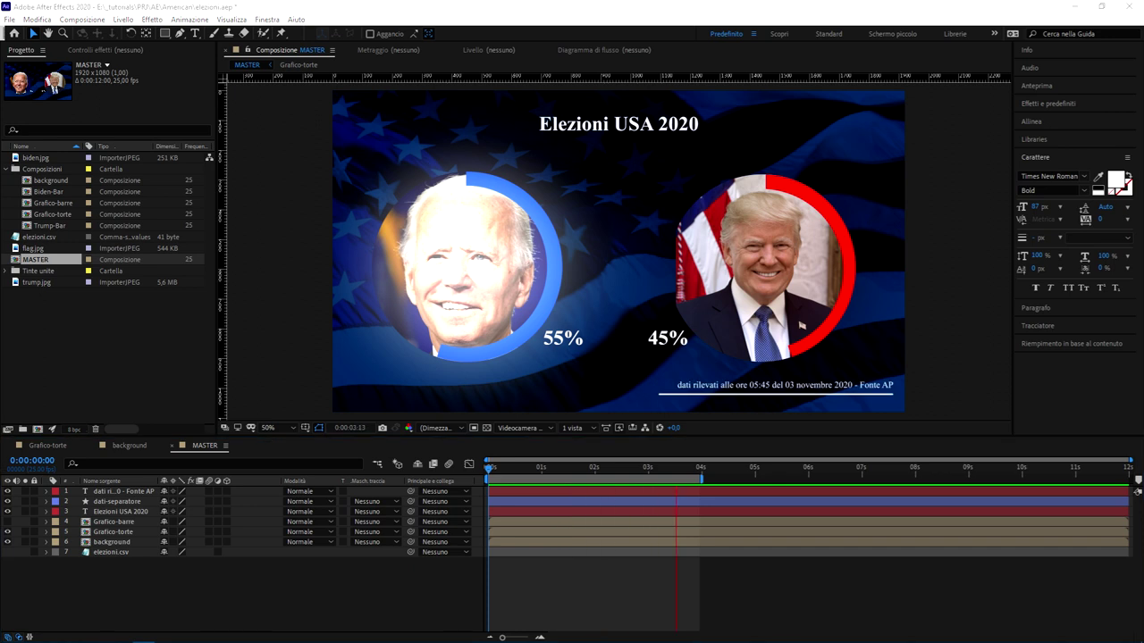
pyautogui.moveTo(1140, 107); pyautogui.dragTo(789, 107)
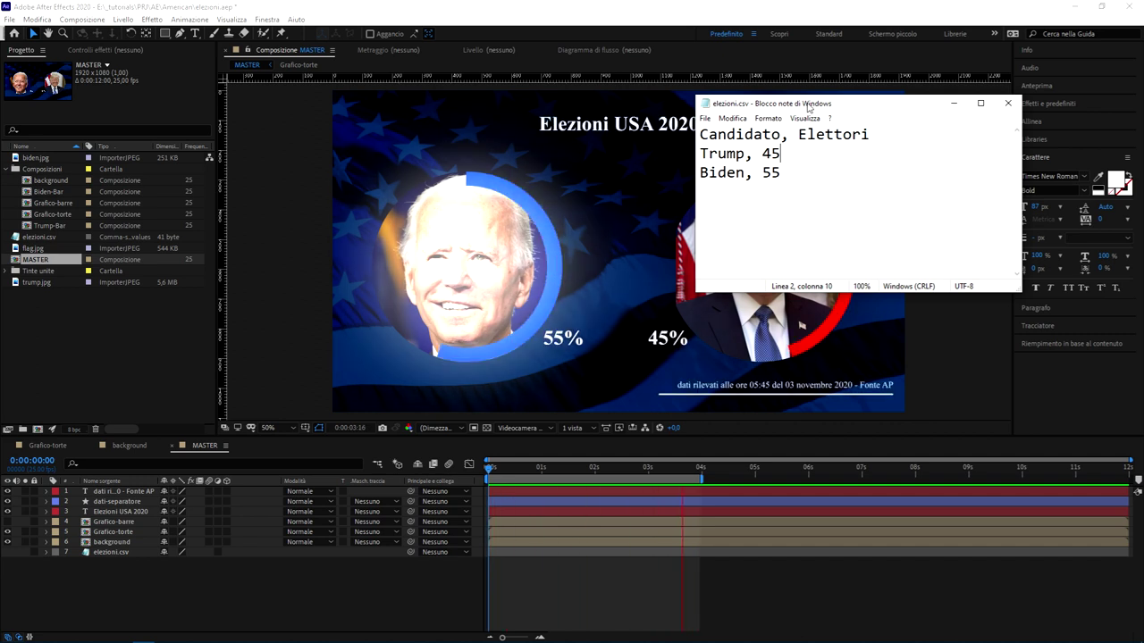
pyautogui.moveTo(807, 106); pyautogui.dragTo(513, 193)
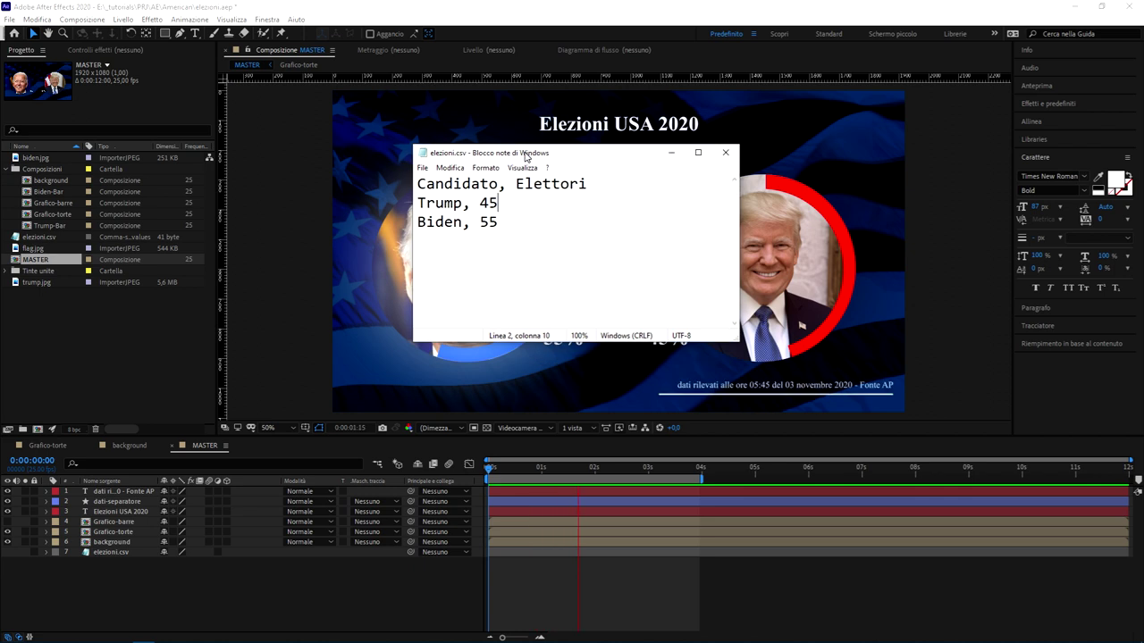
pyautogui.hotkey('alt', 'Tab')
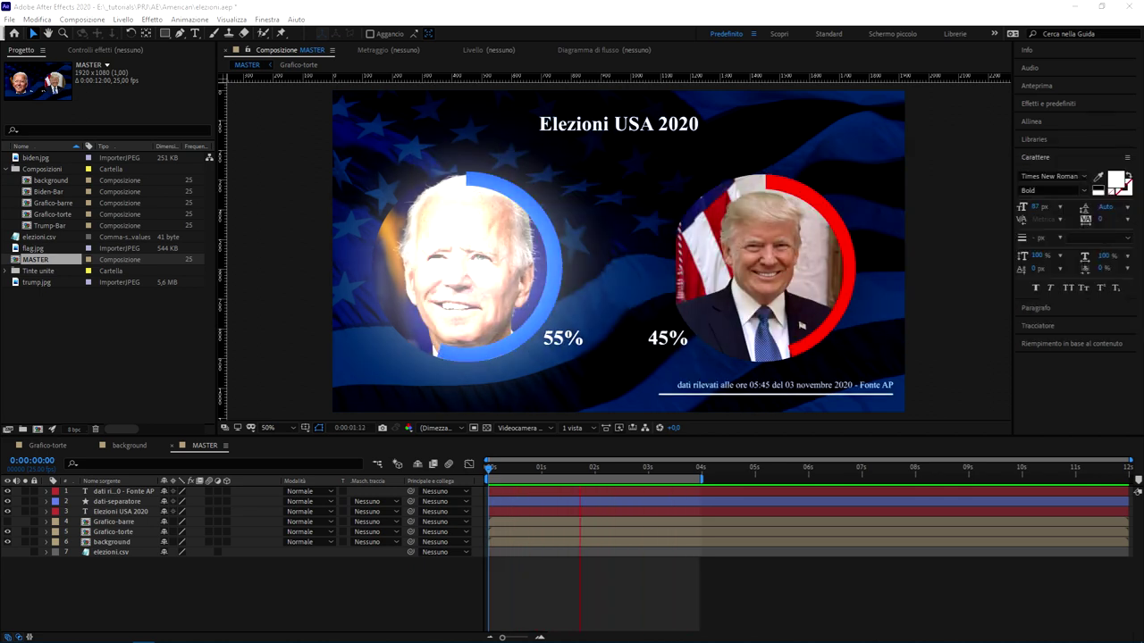
pyautogui.hotkey('alt', 'Tab')
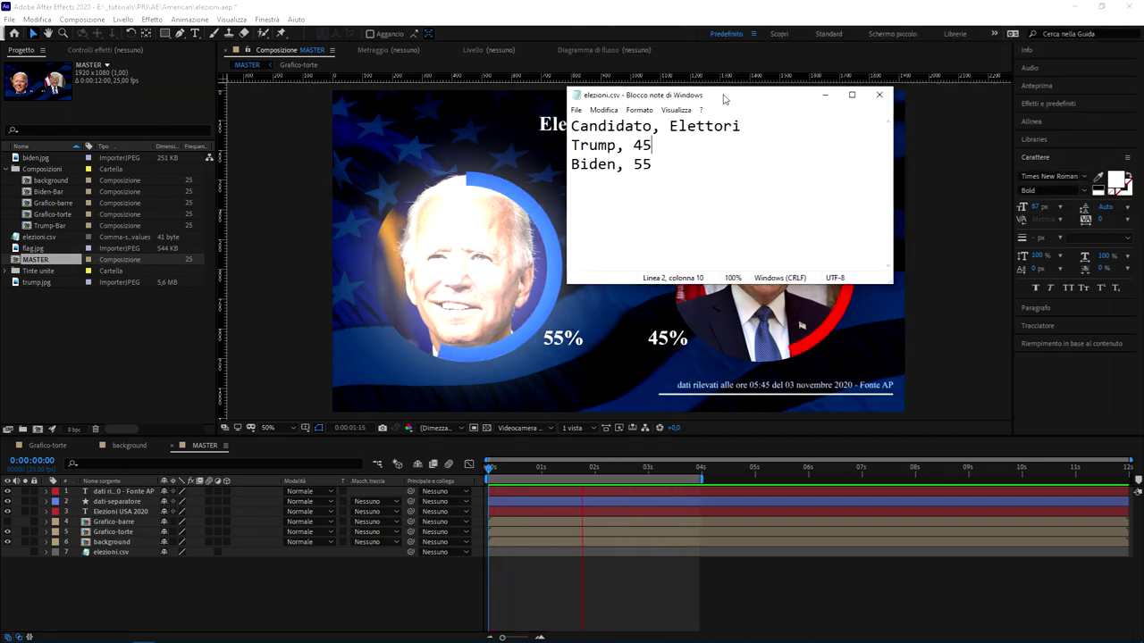
pyautogui.moveTo(726, 95); pyautogui.dragTo(837, 95)
pyautogui.hotkey('alt', 'Tab')
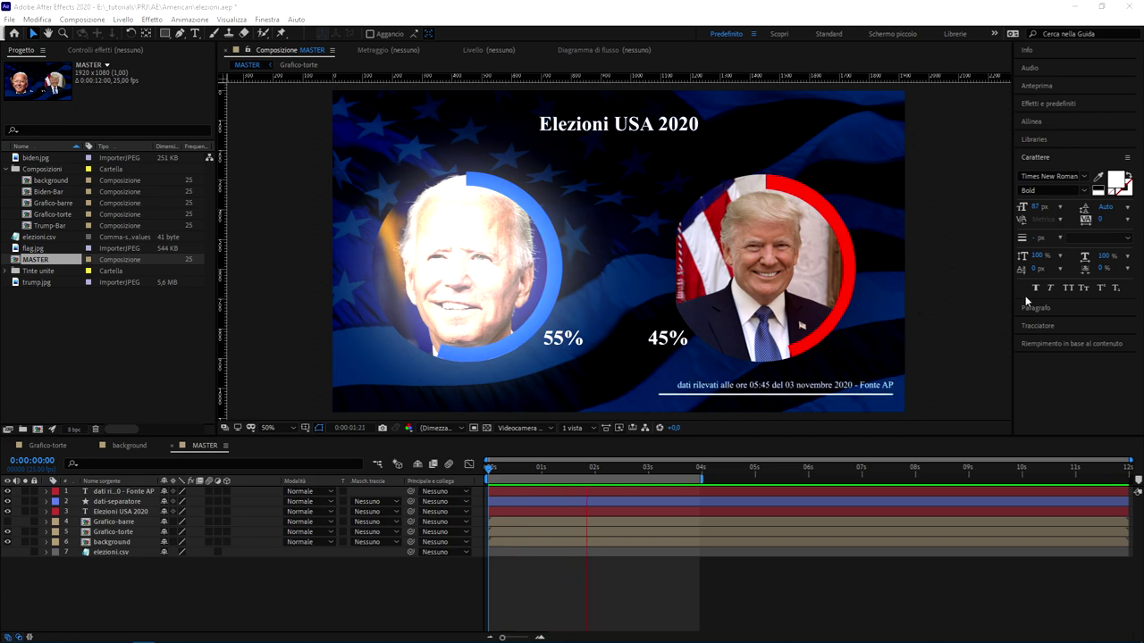
pyautogui.moveTo(1064, 54); pyautogui.dragTo(679, 112)
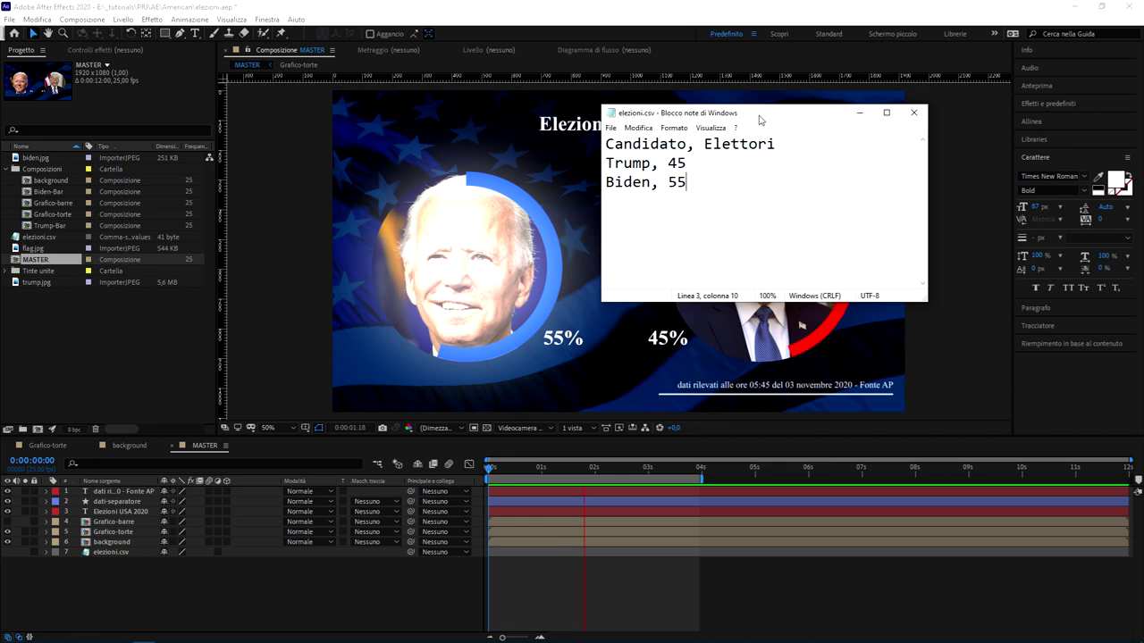
pyautogui.moveTo(759, 114); pyautogui.dragTo(1143, 114)
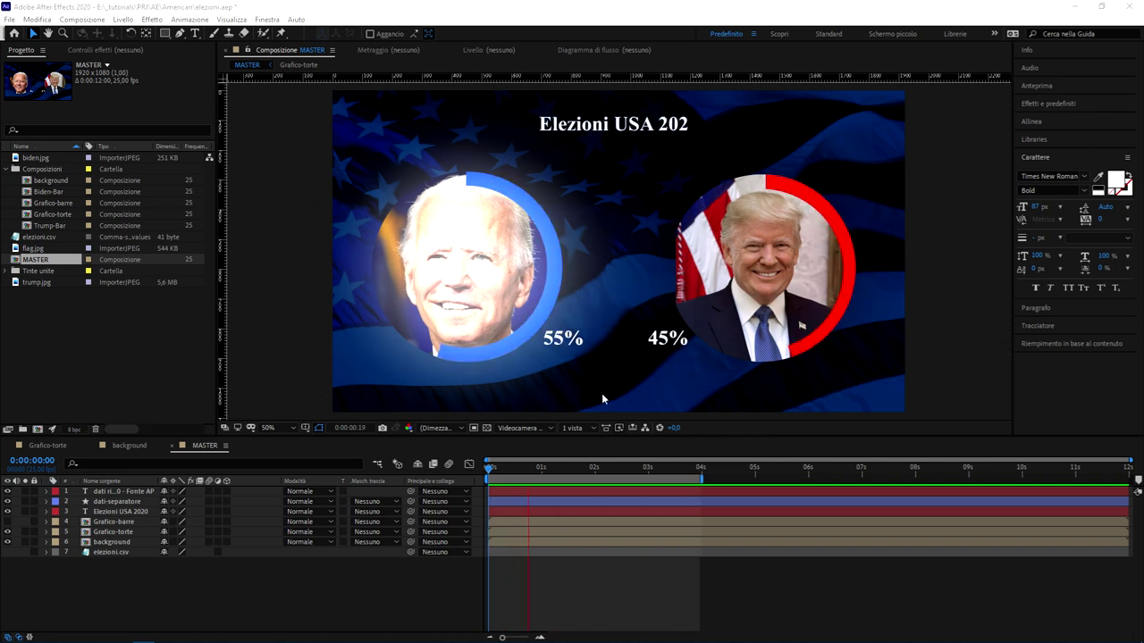
# Stop playback, show Grafico-barre and the Elezioni USA 2020 title, and hide Grafico-torte.
pyautogui.click(559, 471)
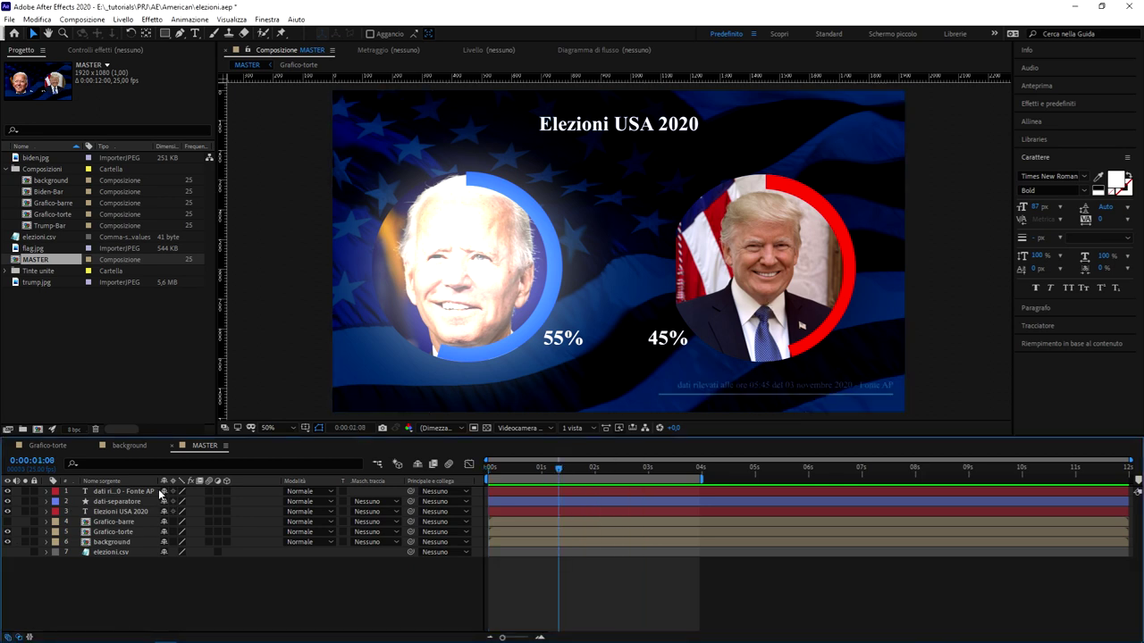
pyautogui.click(7, 521)
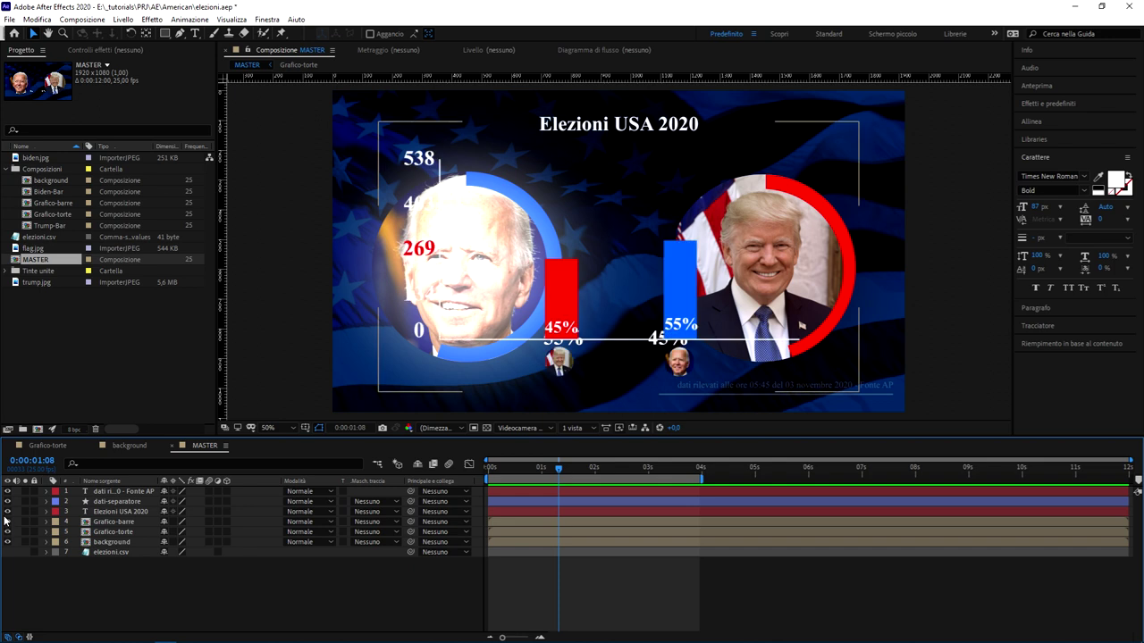
pyautogui.click(7, 511)
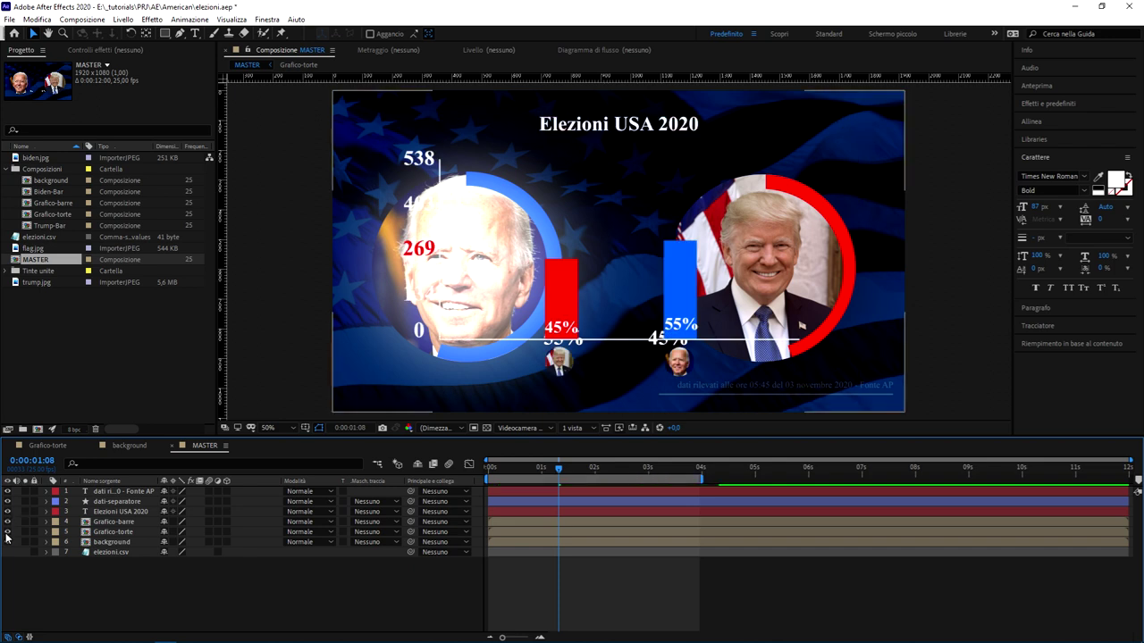
pyautogui.click(7, 531)
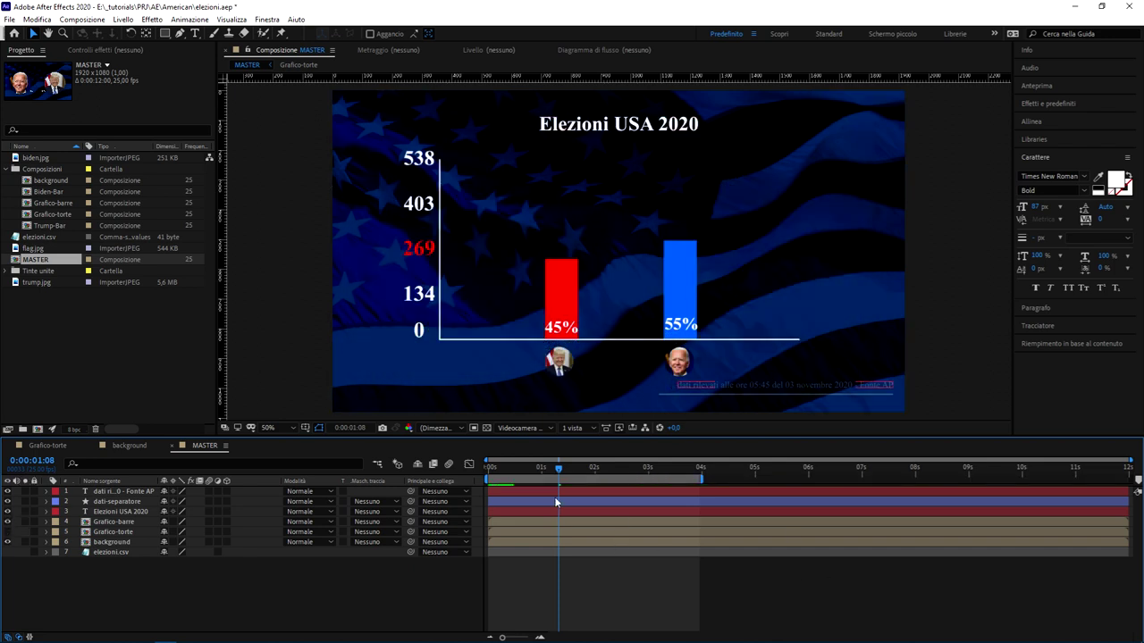
# Hide the safe-area guides, play from the start to watch the 45% and 55% bars, then bring elezioni.csv forward.
pyautogui.press('Home')
pyautogui.press("'")
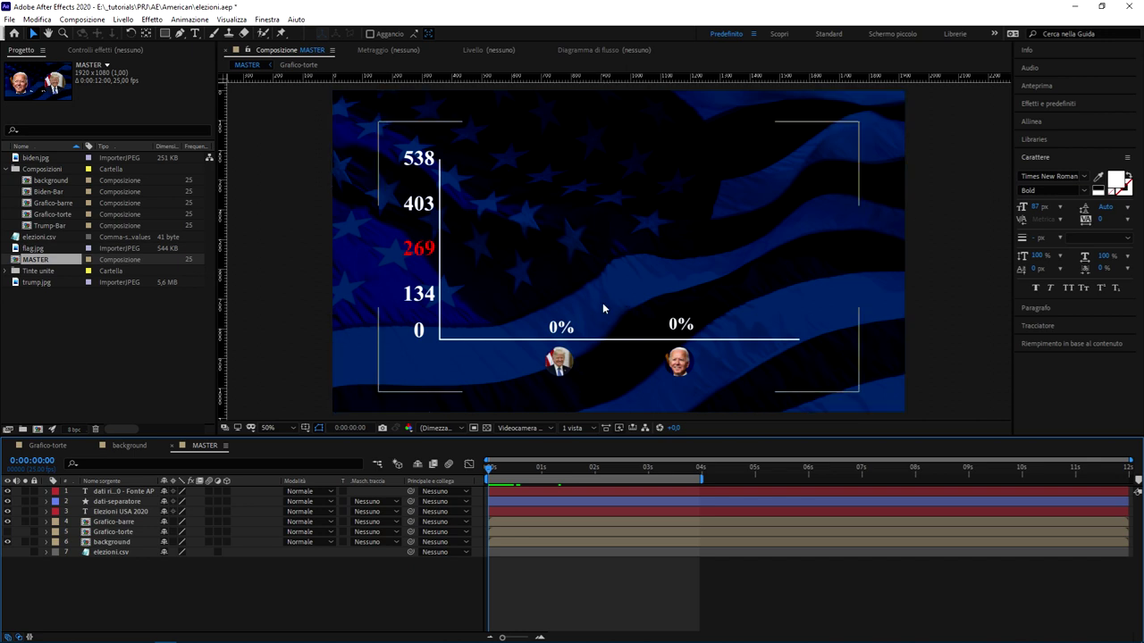
pyautogui.press('space')
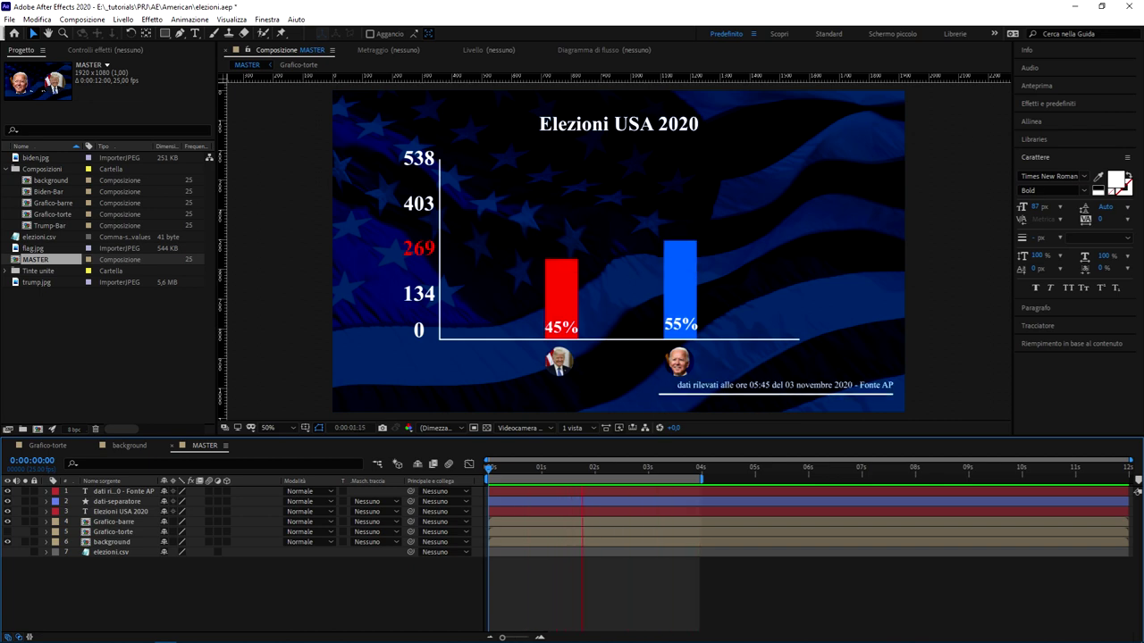
pyautogui.hotkey('alt', 'Tab')
pyautogui.moveTo(733, 158); pyautogui.dragTo(659, 179)
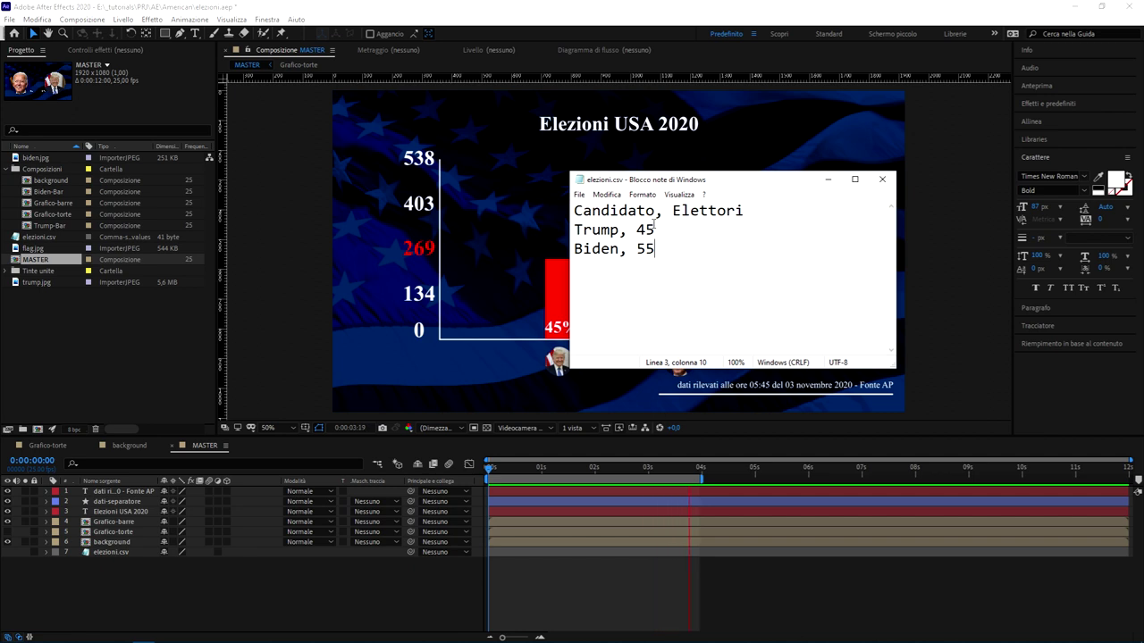
# Change elezioni.csv to Trump 15 and Biden 85, save it, and return to After Effects.
pyautogui.press('BackSpace')
pyautogui.press('BackSpace')
pyautogui.write('15')
pyautogui.press('Down')
pyautogui.press('BackSpace')
pyautogui.press('BackSpace')
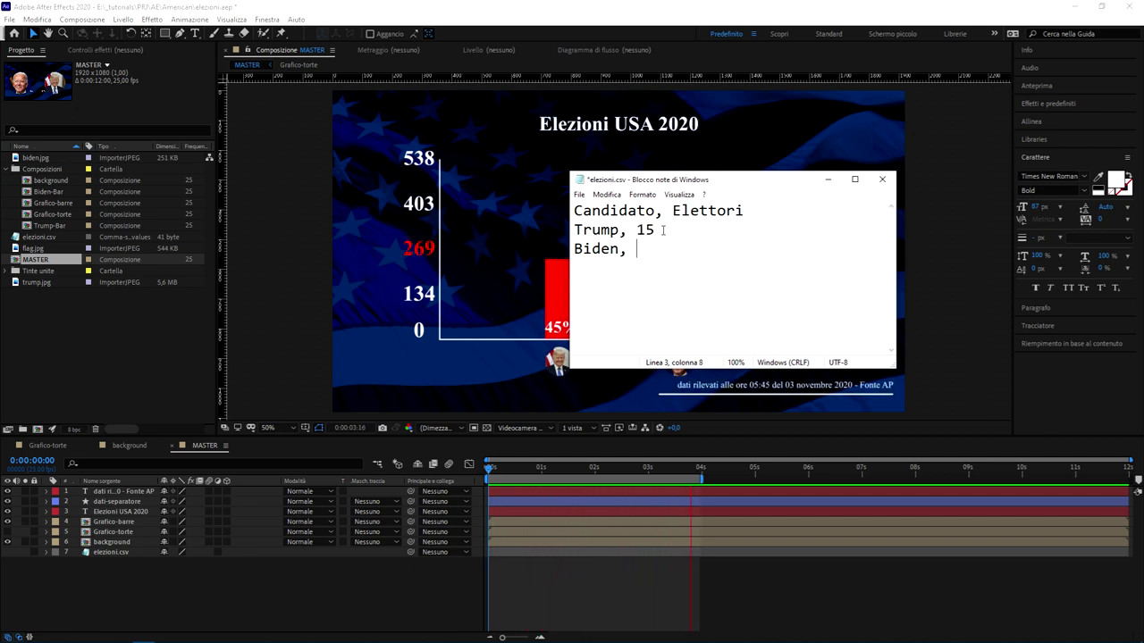
pyautogui.write('85')
pyautogui.hotkey('ctrl', 's')
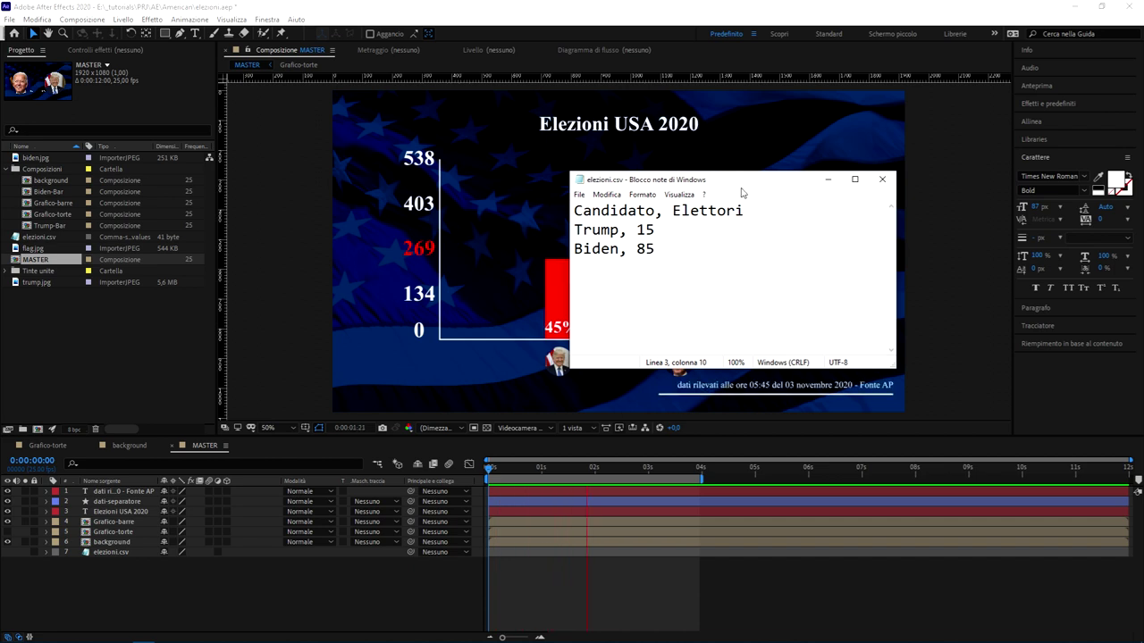
pyautogui.hotkey('alt', 'Tab')
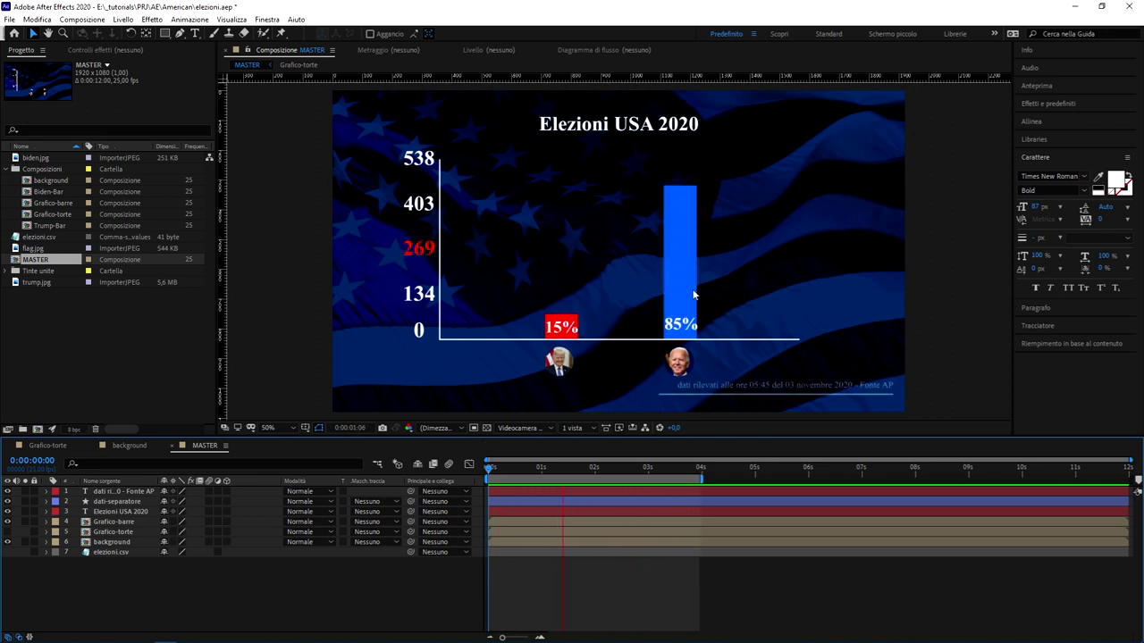
# Bring the elezioni.csv window back beside the bar chart now reading 15% and 85%.
pyautogui.moveTo(1143, 161); pyautogui.dragTo(811, 161)
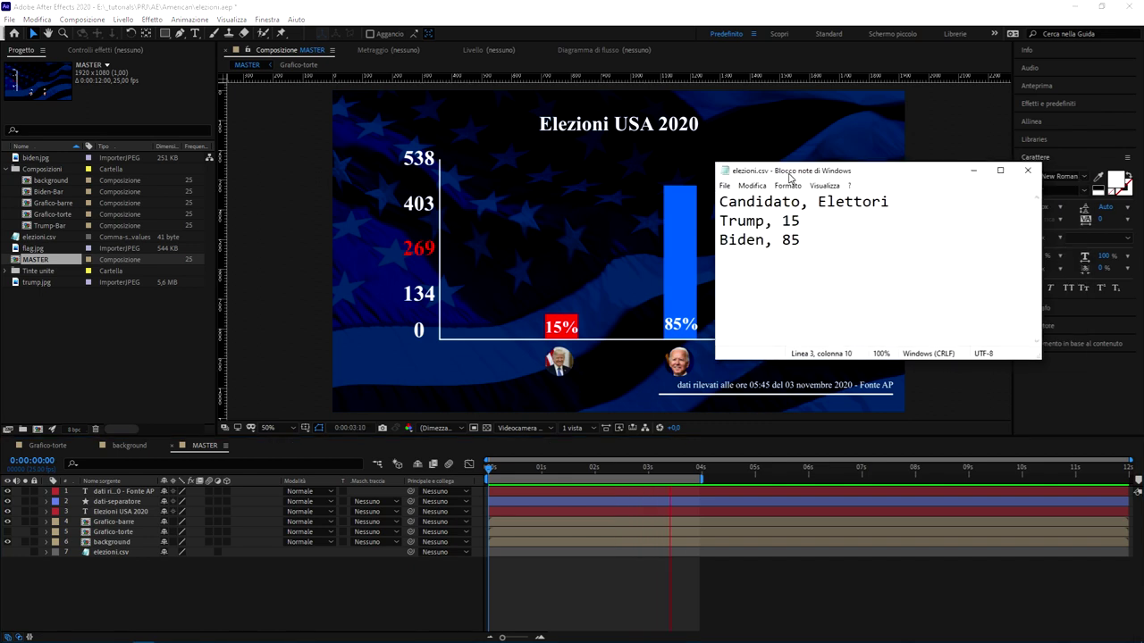
# Switch through the background and MASTER tabs to open the Grafico-torte pie composition.
pyautogui.click(166, 396)
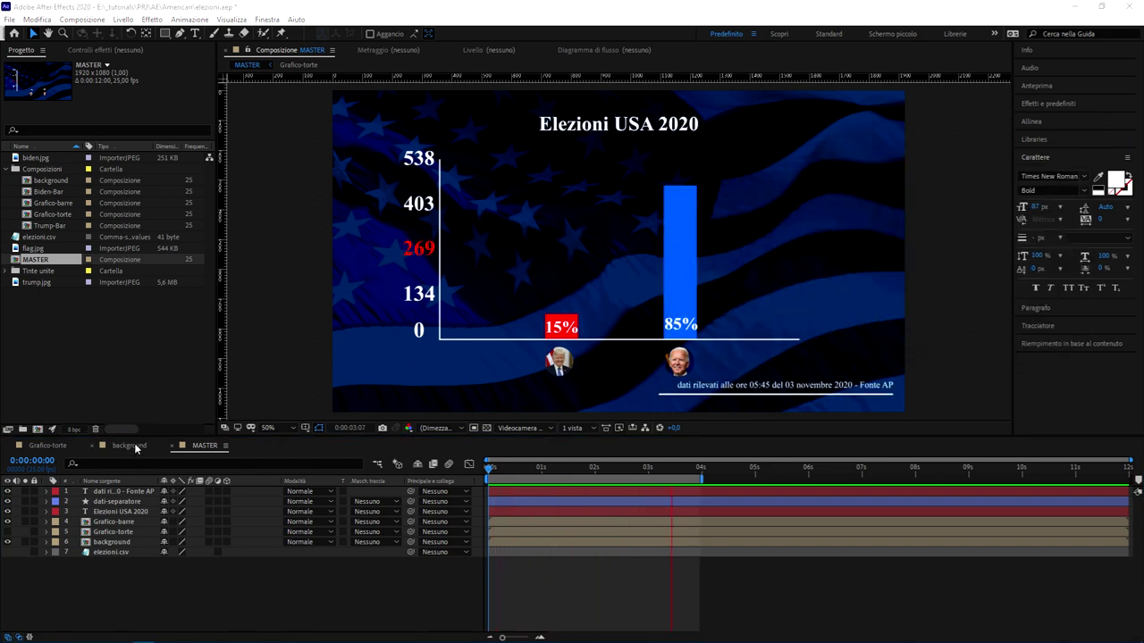
pyautogui.click(134, 446)
pyautogui.click(204, 445)
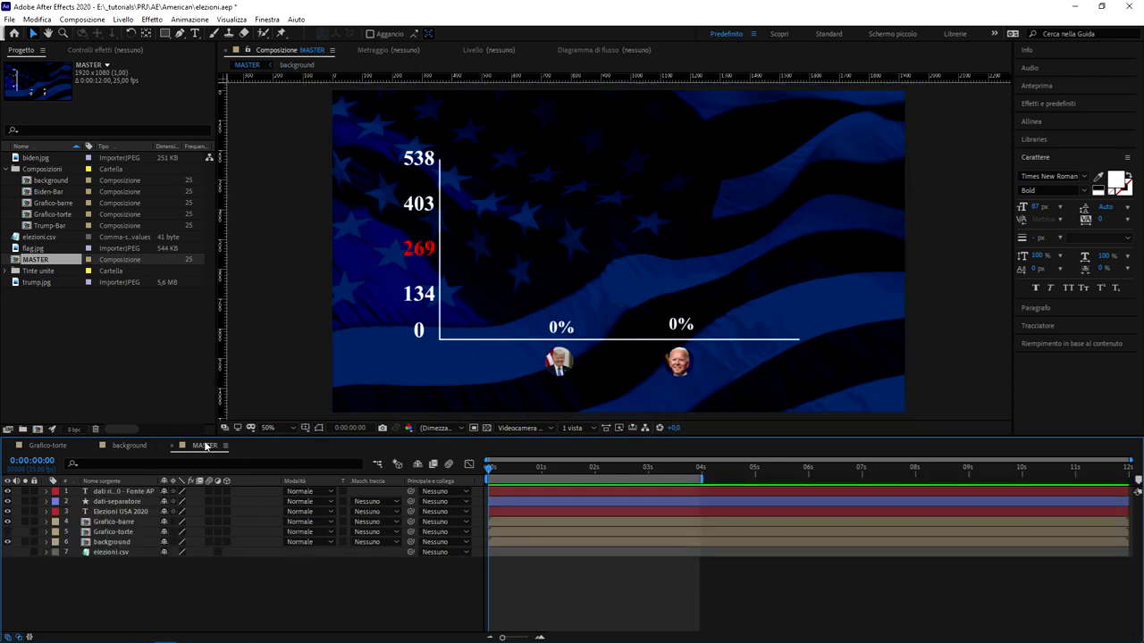
pyautogui.click(43, 446)
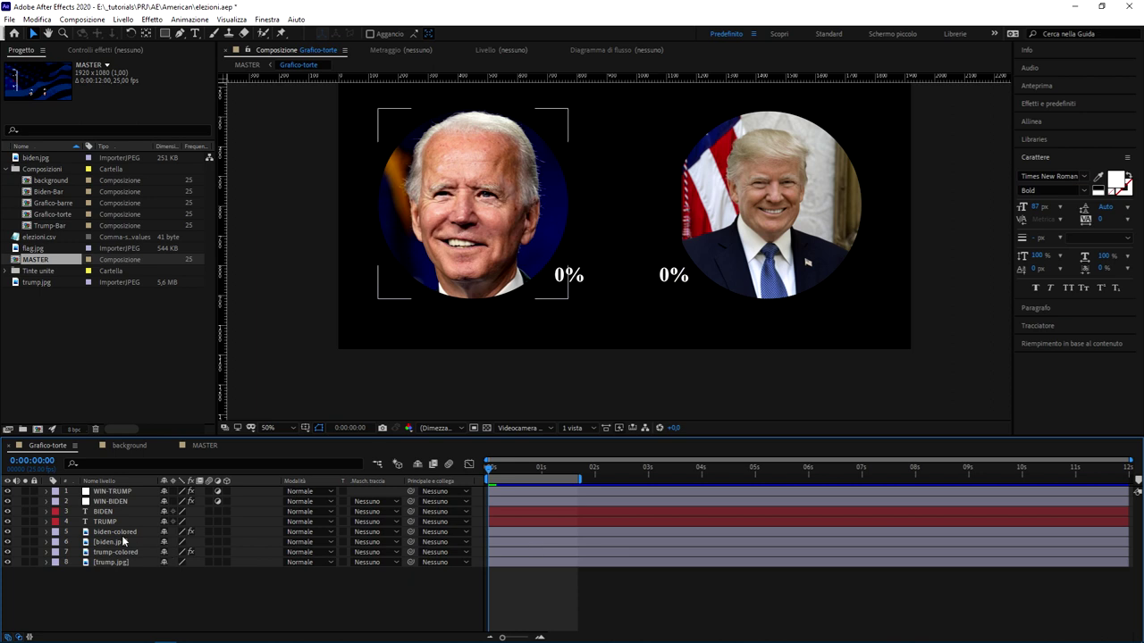
# Show the biden-colored layer's Complet. transizione expression and enlarge the timeline to read it.
pyautogui.click(118, 534)
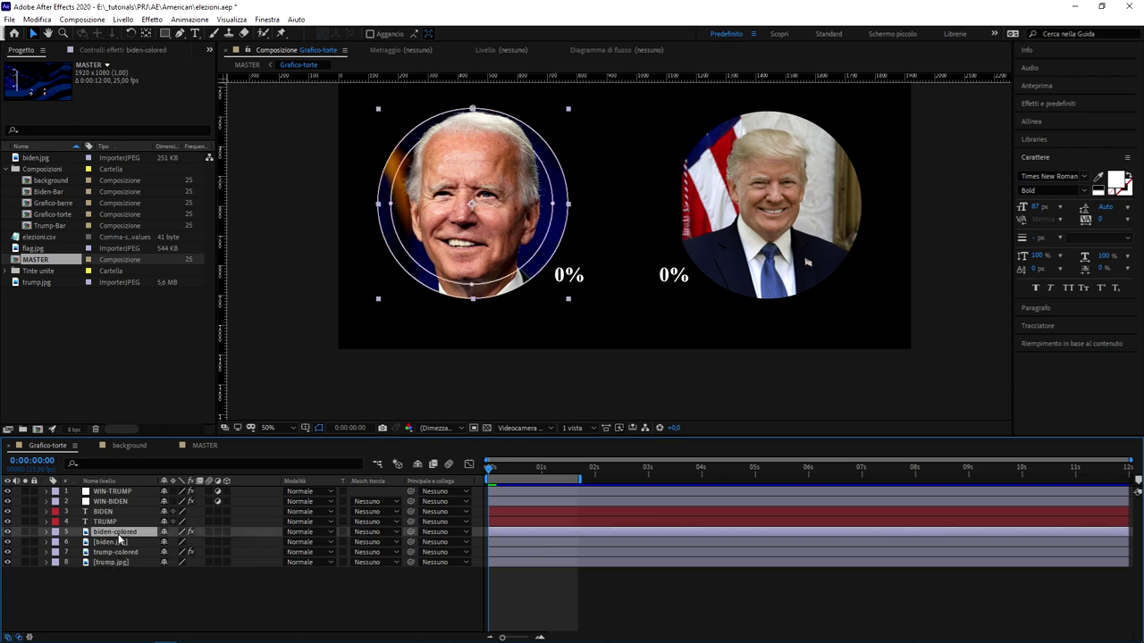
pyautogui.press('e')
pyautogui.press('e')
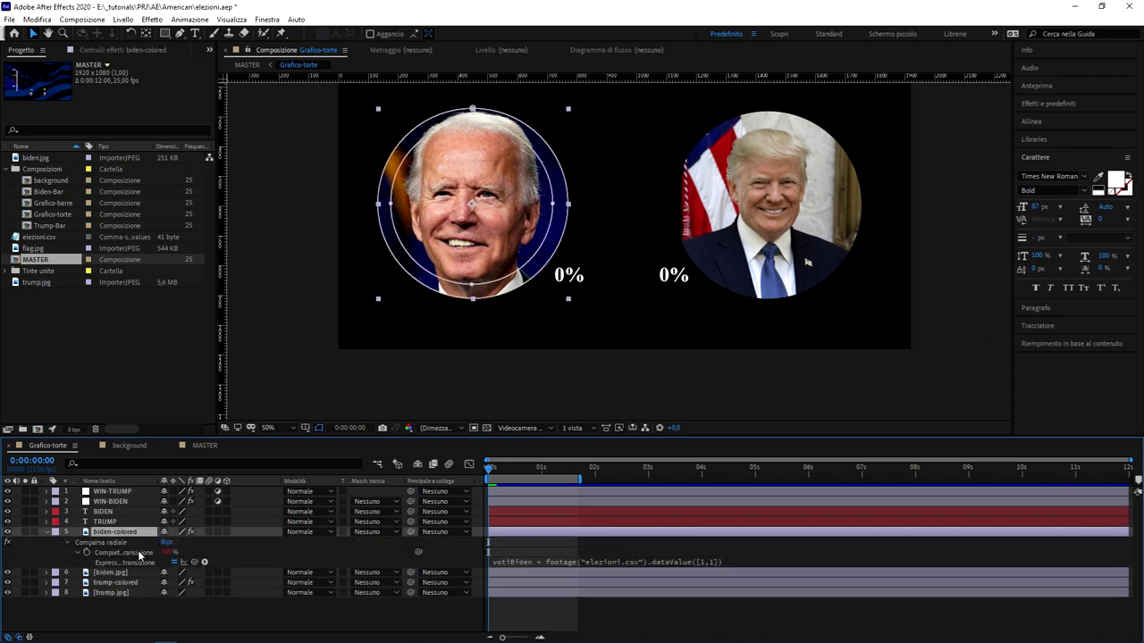
pyautogui.click(565, 561)
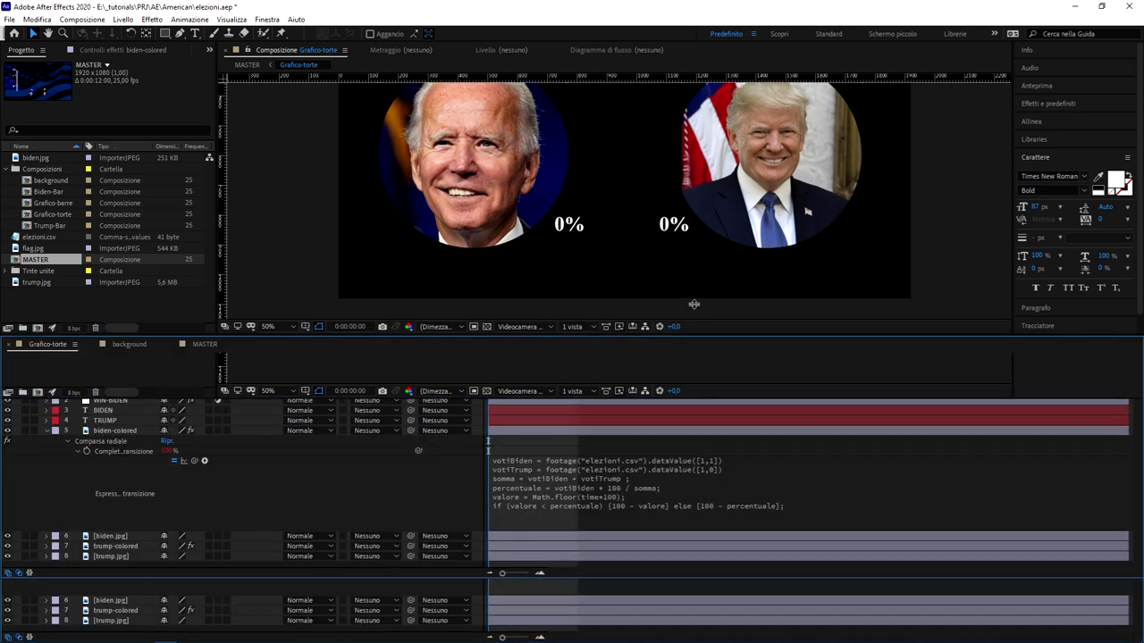
pyautogui.moveTo(688, 439); pyautogui.dragTo(679, 283)
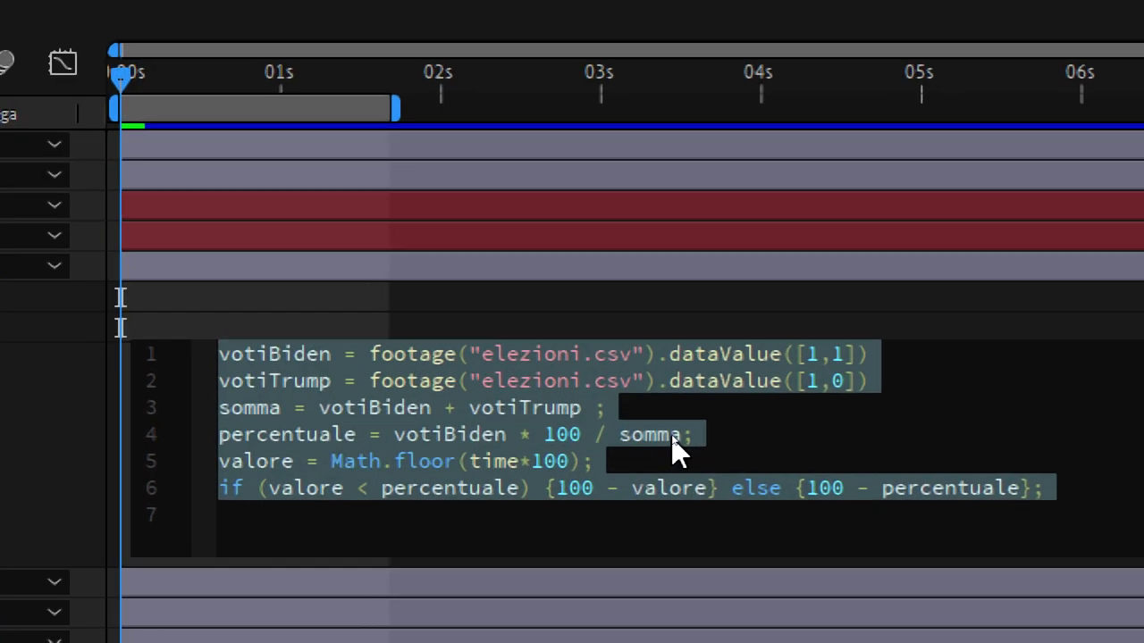
# Highlight the elezioni.csv reference, the dataValue([1,1]) lookup and the if-else condition, then enlarge the viewer.
pyautogui.click(671, 459)
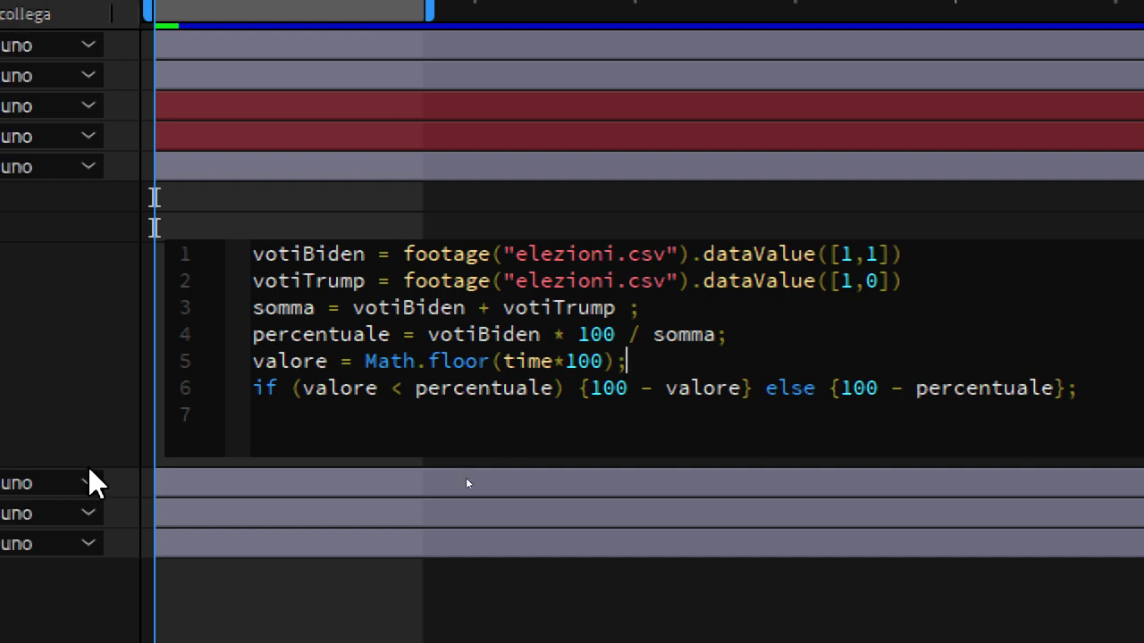
pyautogui.moveTo(512, 256); pyautogui.dragTo(667, 257)
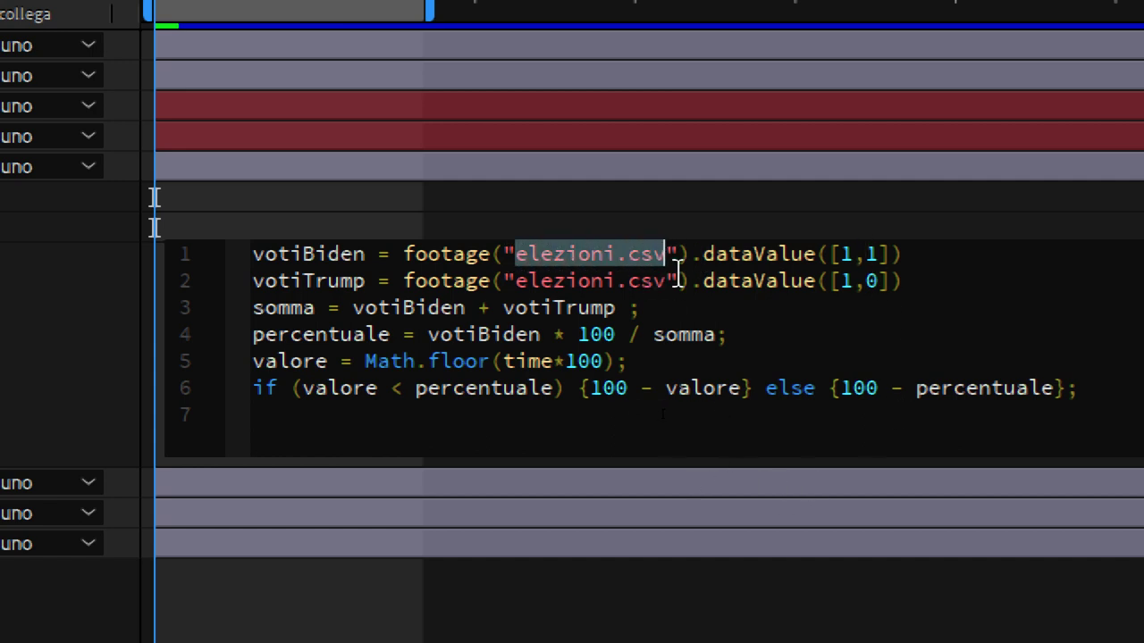
pyautogui.moveTo(703, 254)
pyautogui.mouseDown()
pyautogui.moveTo(919, 251)
pyautogui.moveTo(881, 253)
pyautogui.mouseUp()
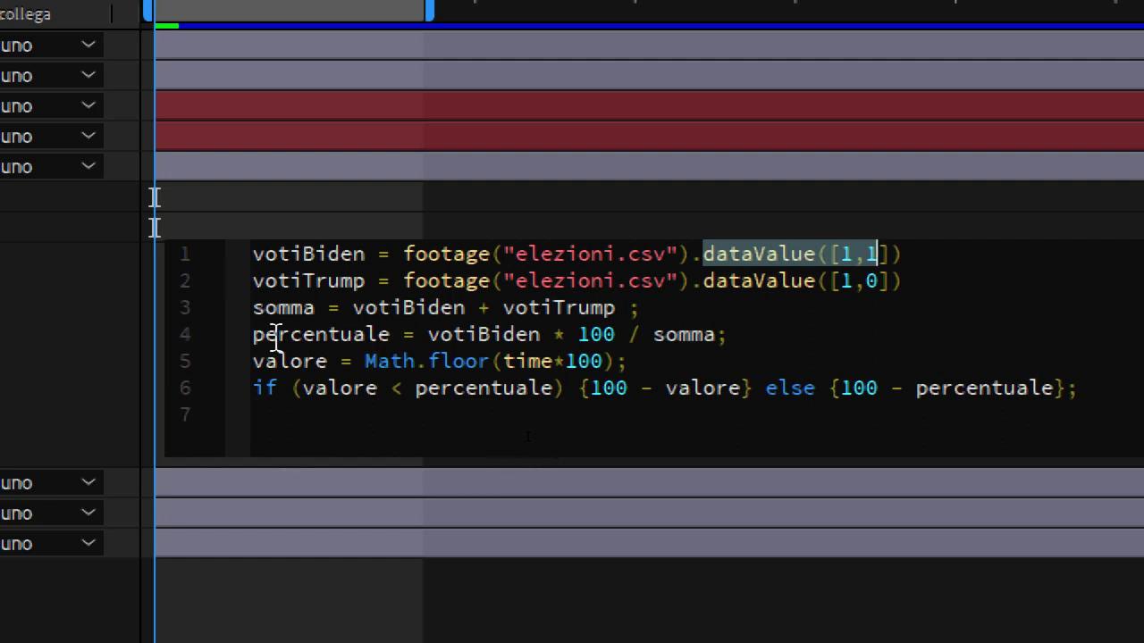
pyautogui.moveTo(312, 388)
pyautogui.mouseDown()
pyautogui.moveTo(1062, 366)
pyautogui.moveTo(1041, 388)
pyautogui.mouseUp()
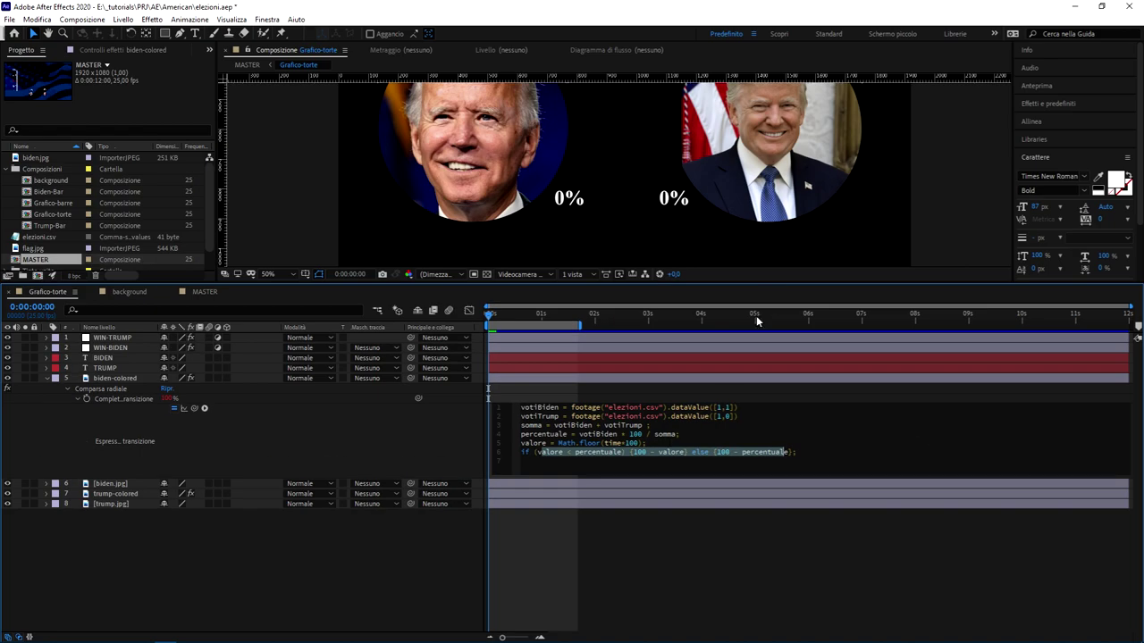
pyautogui.moveTo(782, 281); pyautogui.dragTo(779, 399)
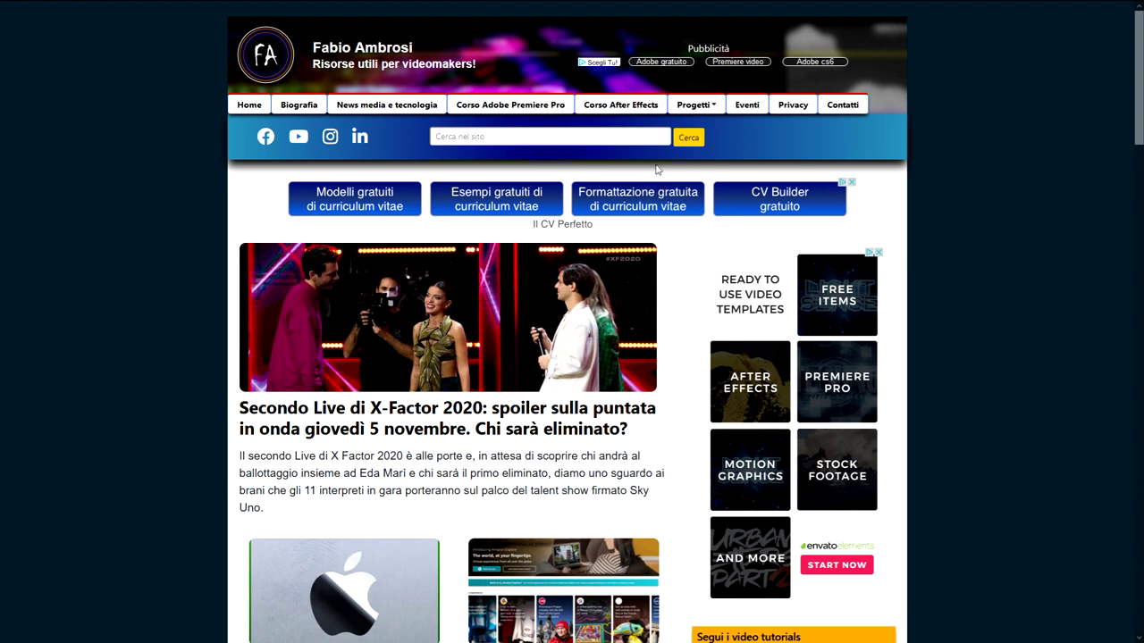
# Open the 'Corso After Effects: da Base ad Avanzato' article and scroll down to its Compositing section.
pyautogui.click(634, 107)
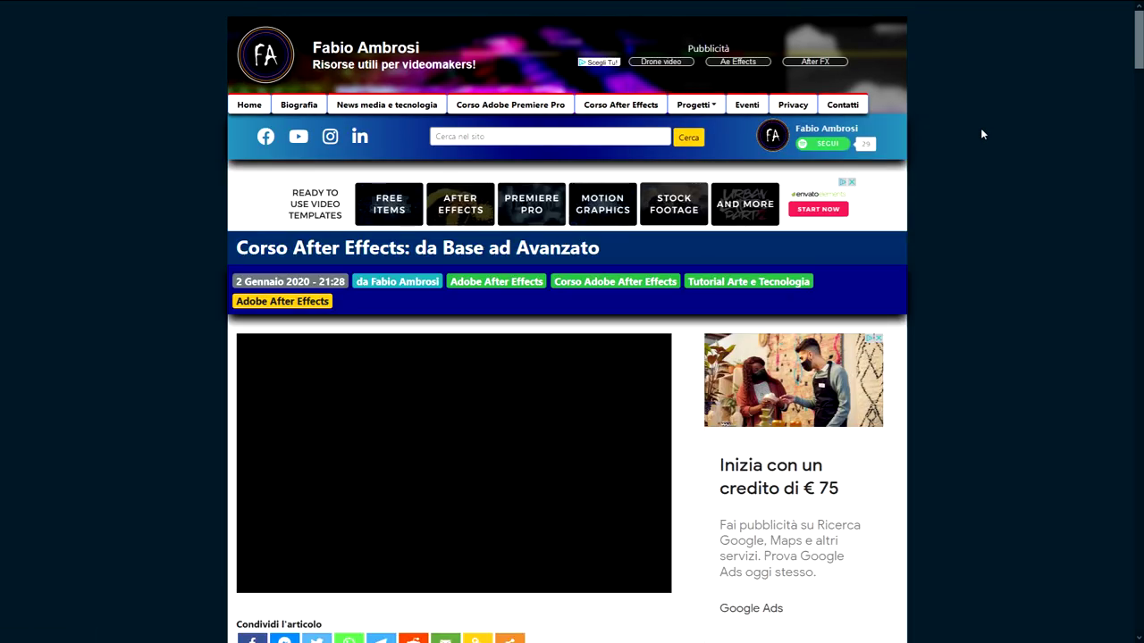
pyautogui.scroll(-4, 980, 128)
pyautogui.scroll(-1, 982, 128)
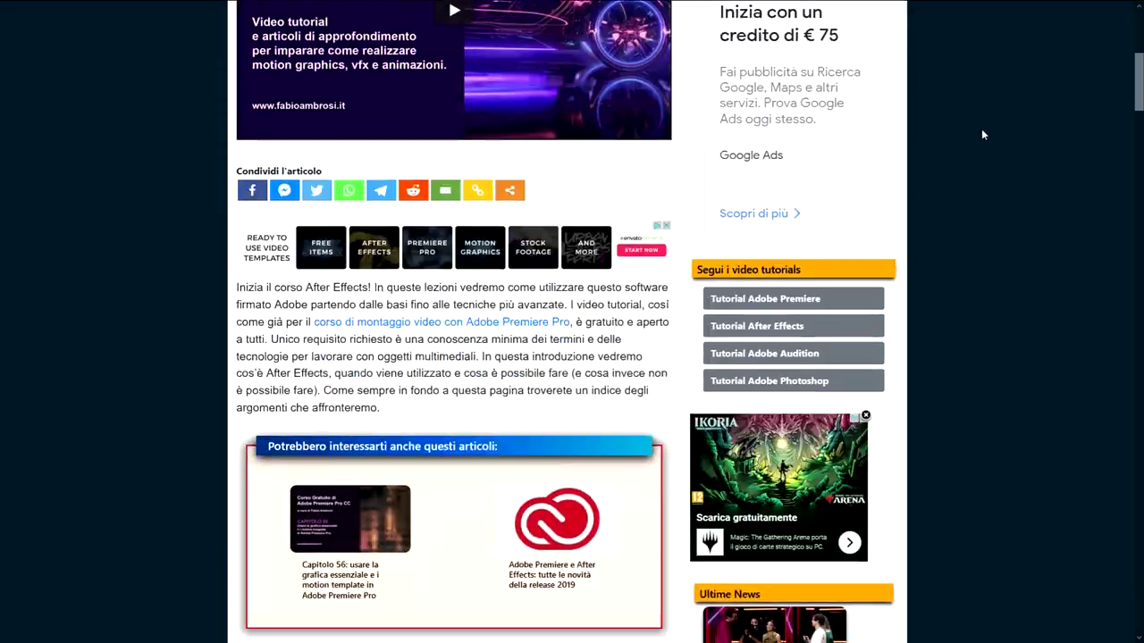
pyautogui.scroll(-5, 982, 128)
pyautogui.scroll(-5, 983, 134)
pyautogui.scroll(-5, 982, 132)
pyautogui.scroll(-4, 983, 133)
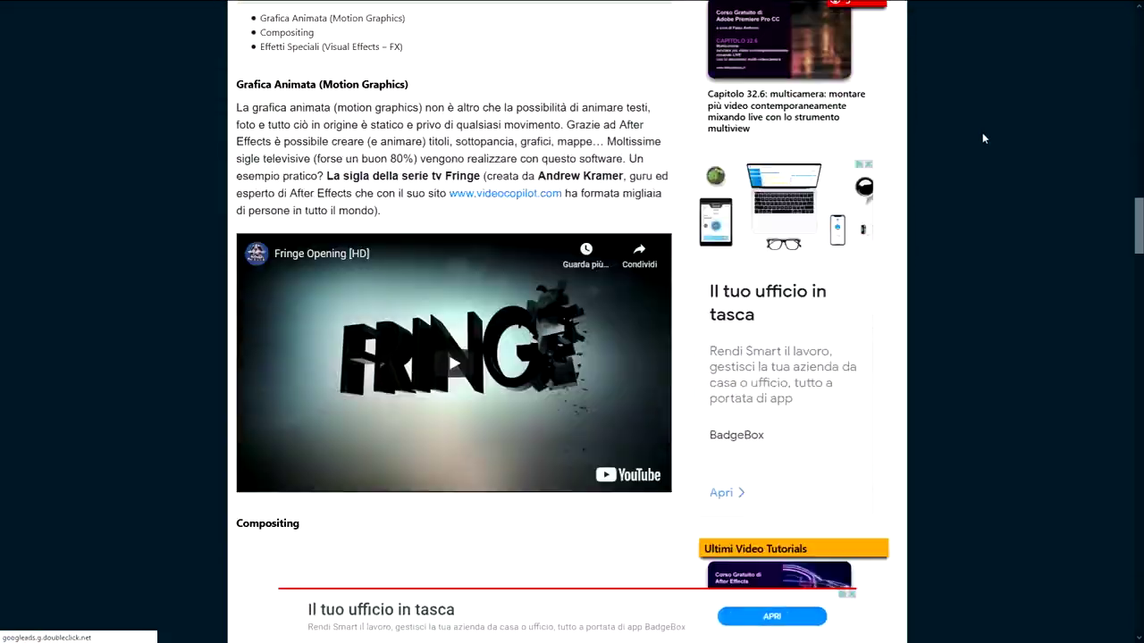
pyautogui.scroll(-5, 982, 133)
pyautogui.scroll(-4, 982, 140)
pyautogui.scroll(-5, 982, 140)
pyautogui.scroll(-4, 982, 140)
pyautogui.scroll(-5, 983, 140)
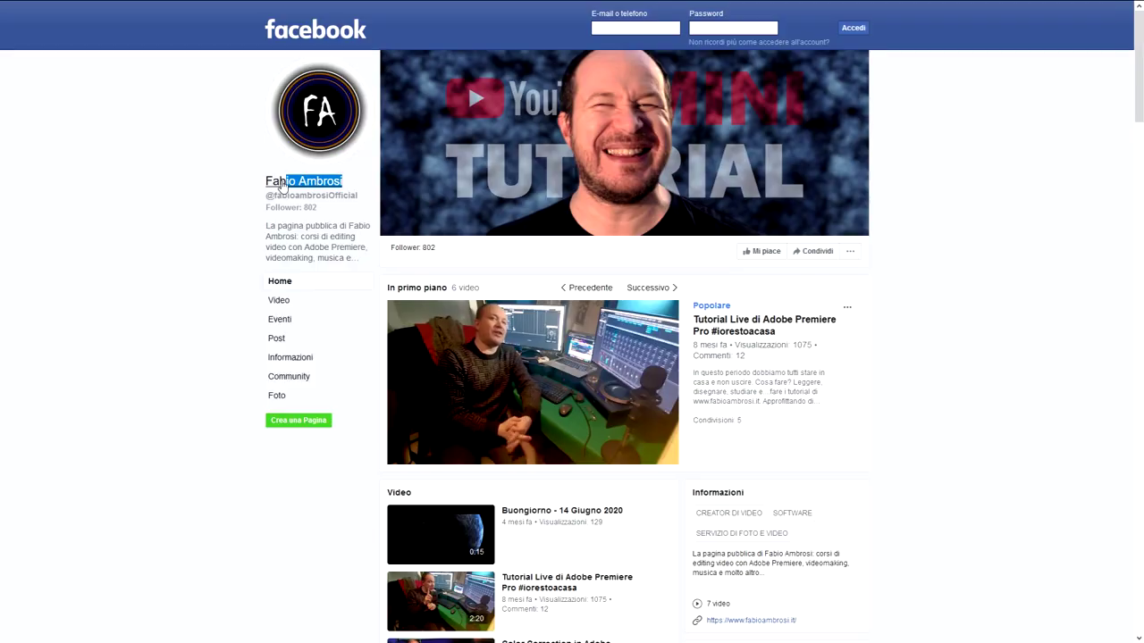
pyautogui.click(198, 192)
pyautogui.moveTo(345, 182); pyautogui.dragTo(268, 185)
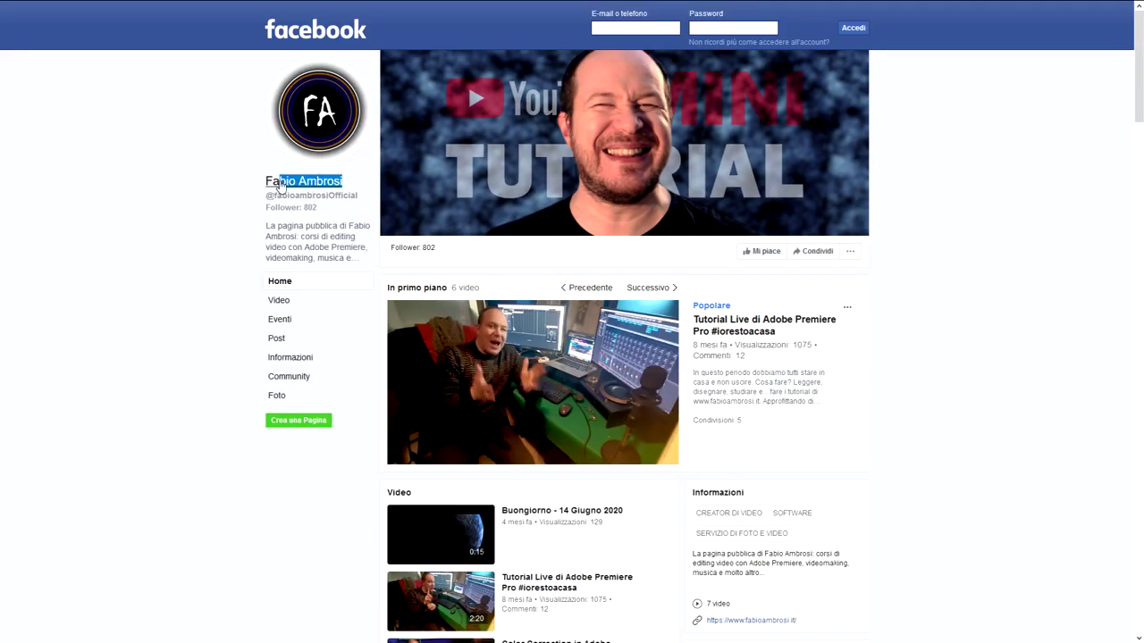